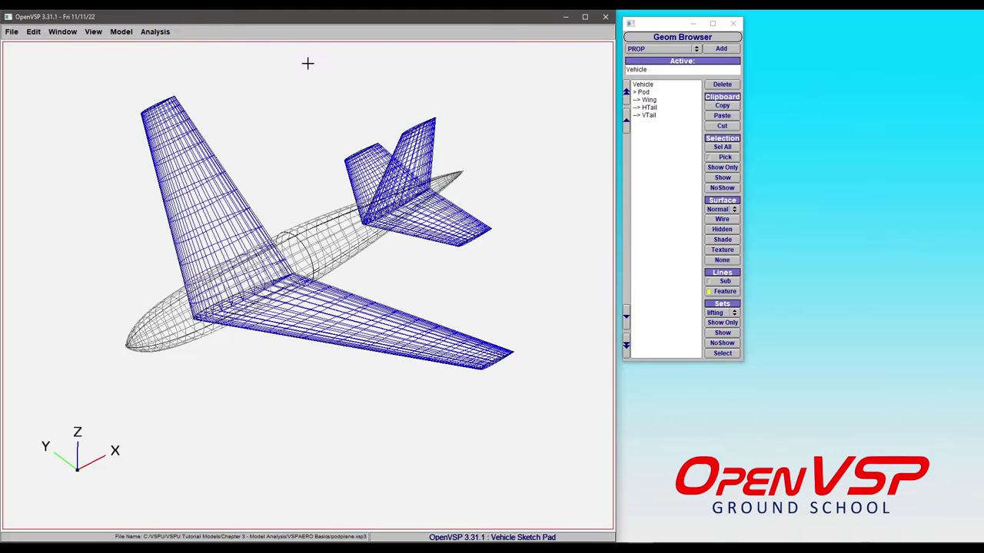
- Open the VSPAERO analysis dialog and move it aside to reveal the aircraft
click(156, 35)
mouse_move(190, 128)
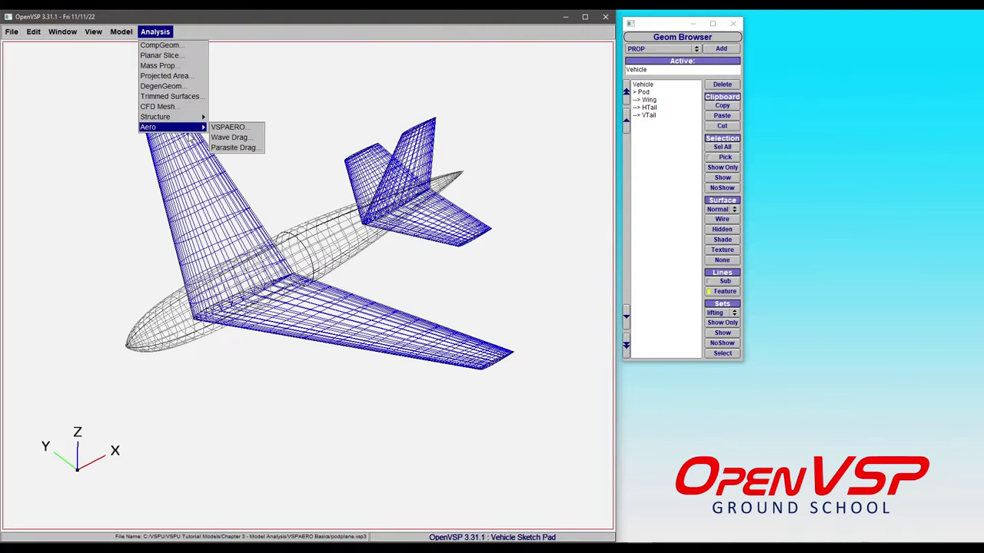
click(228, 127)
drag(364, 59, 774, 30)
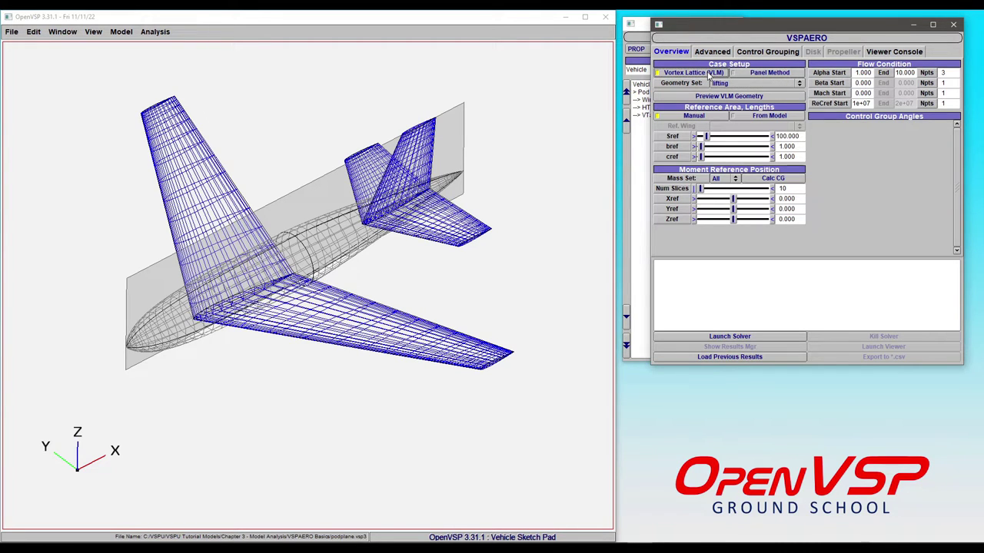
- Set Geometry Set to full_model and launch the vortex-lattice solver
click(740, 85)
click(743, 93)
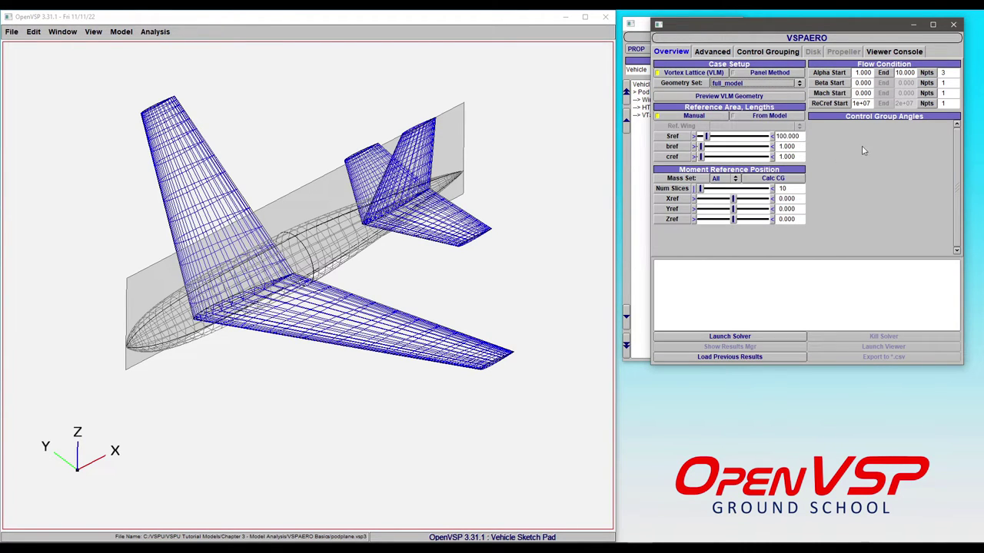
click(757, 336)
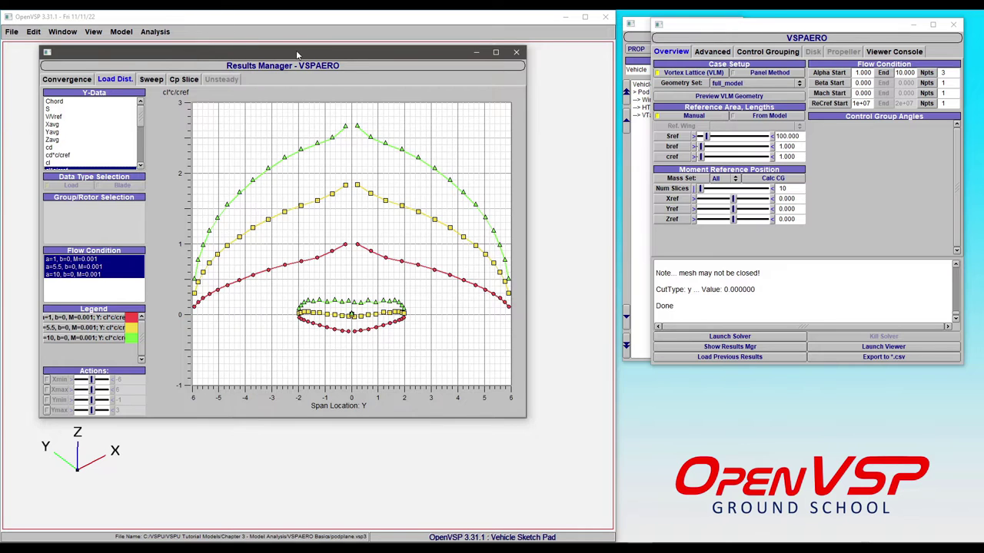
- Review the lift-versus-drag polar on the Sweep tab, then the Convergence history
drag(296, 50, 355, 59)
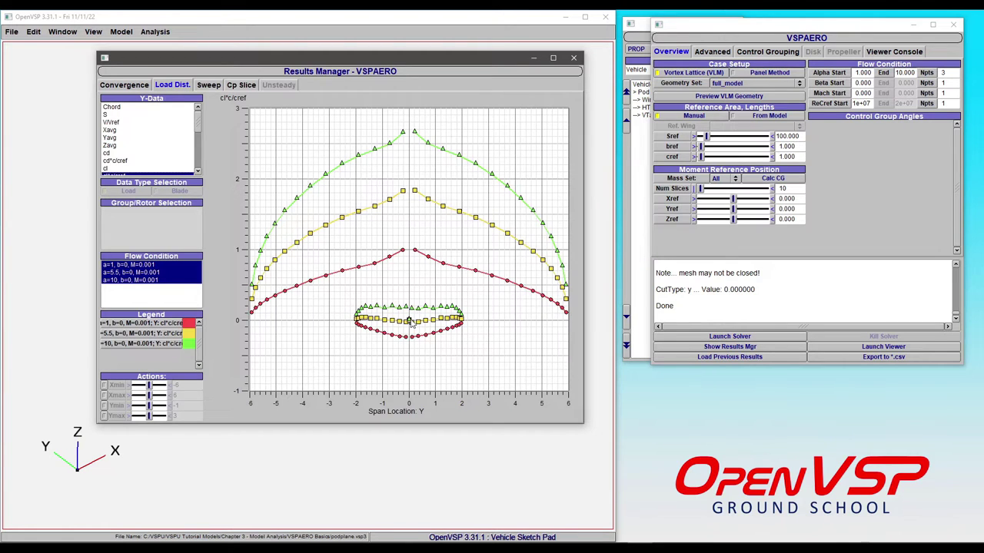
click(210, 86)
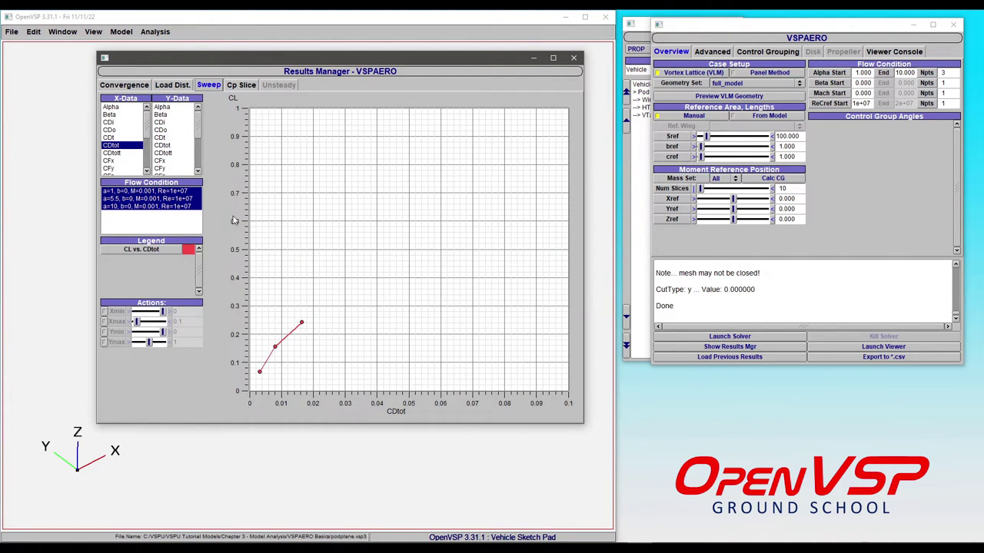
click(123, 85)
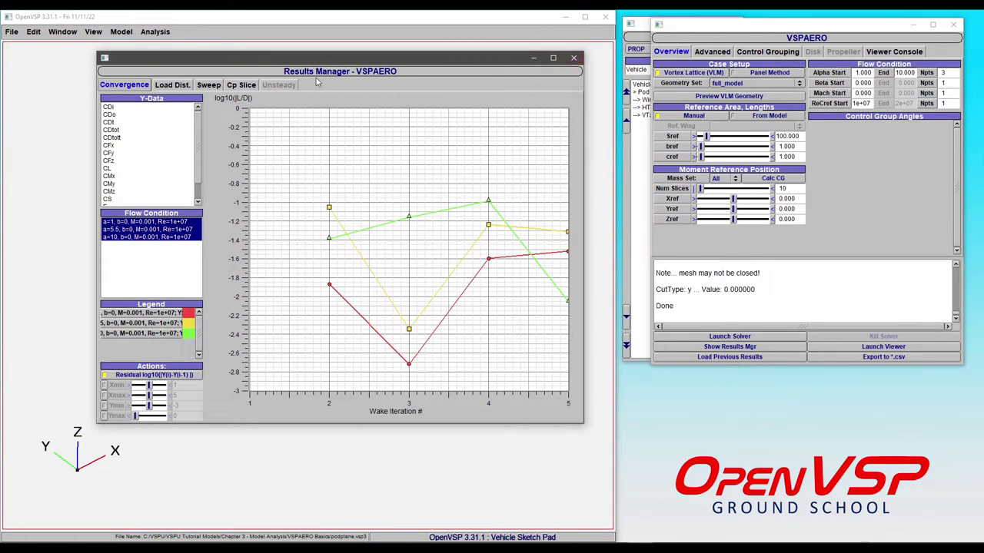
- Close the Results Manager and launch the 3D results viewer
drag(333, 62, 294, 98)
click(531, 93)
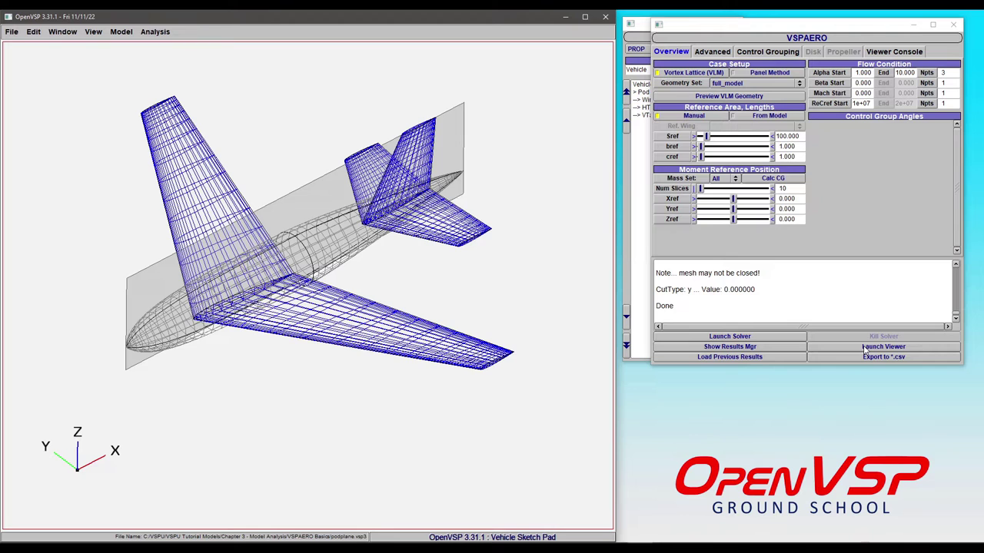
click(864, 347)
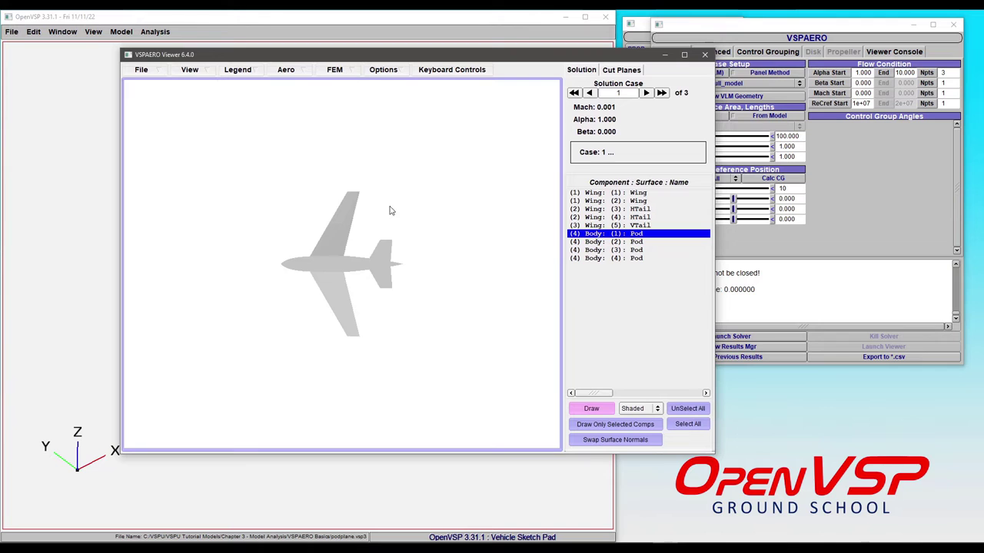
- Colour the aircraft by surface pressure and orbit around to inspect it
drag(390, 213, 401, 306)
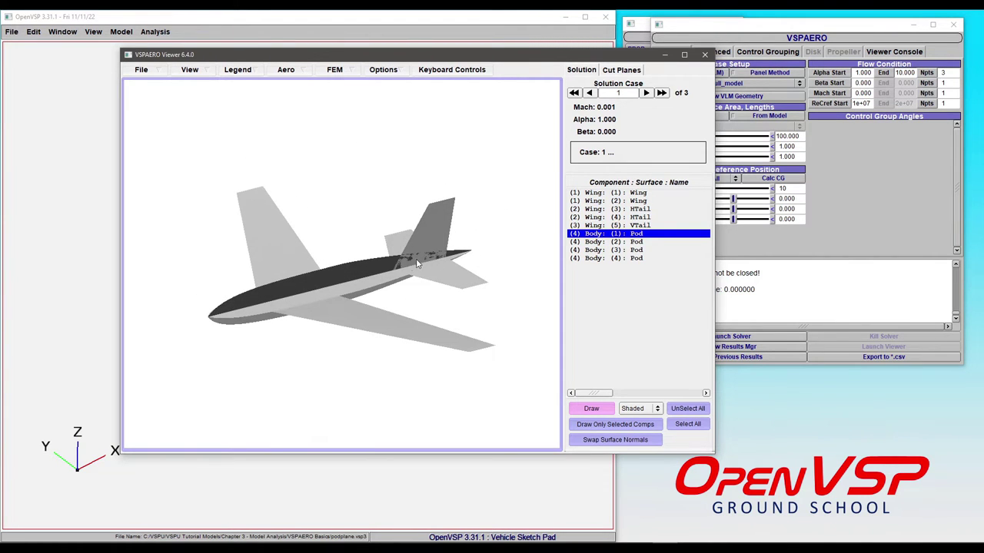
drag(314, 288, 346, 193)
click(293, 70)
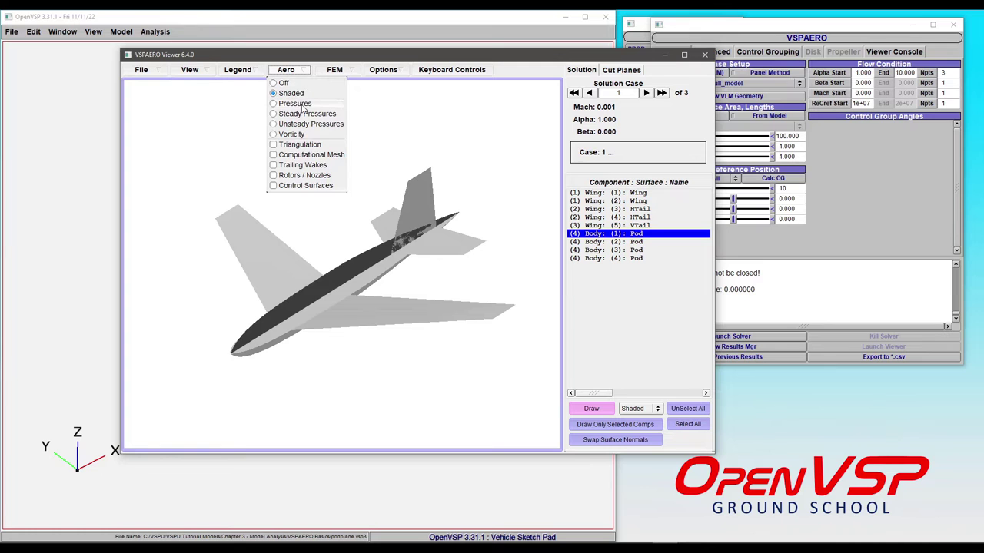
click(302, 108)
click(285, 75)
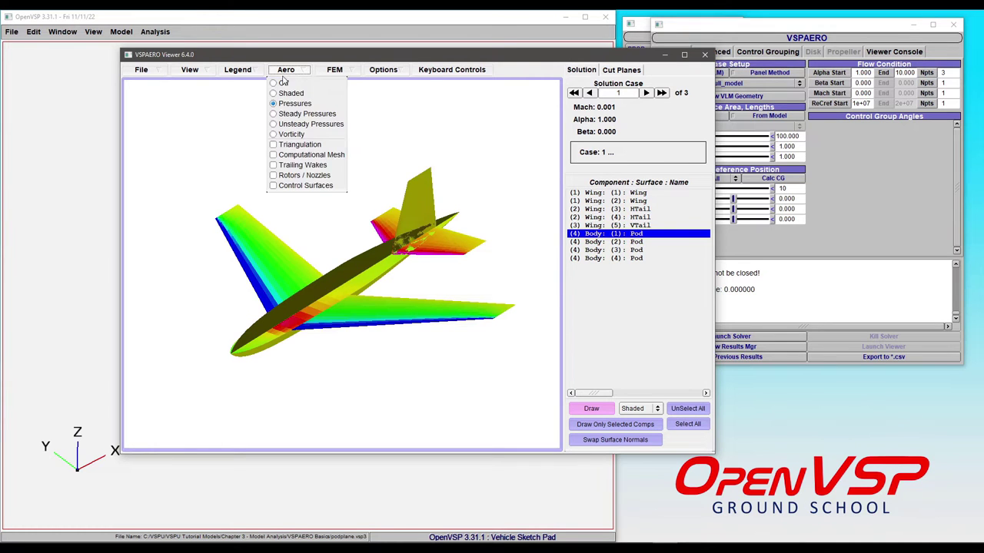
click(293, 103)
drag(385, 264, 289, 260)
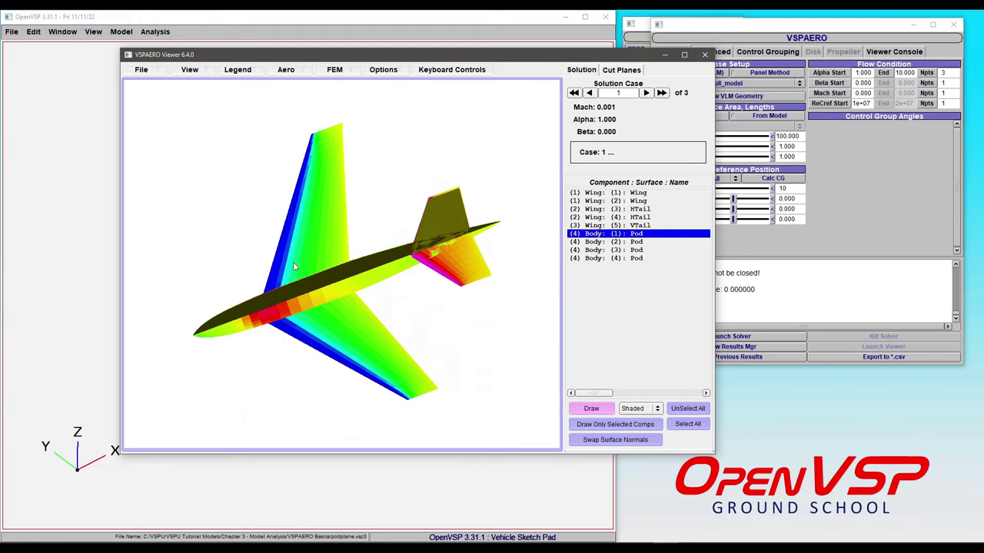
drag(316, 326, 390, 322)
- Turn on the trailing wake lines and view them side-on
click(303, 76)
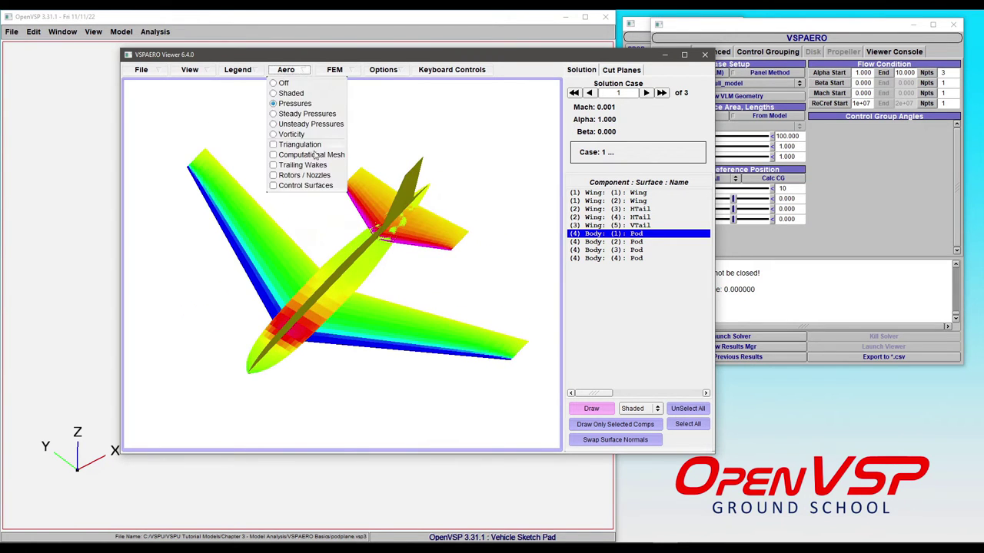
click(311, 169)
drag(312, 170, 377, 253)
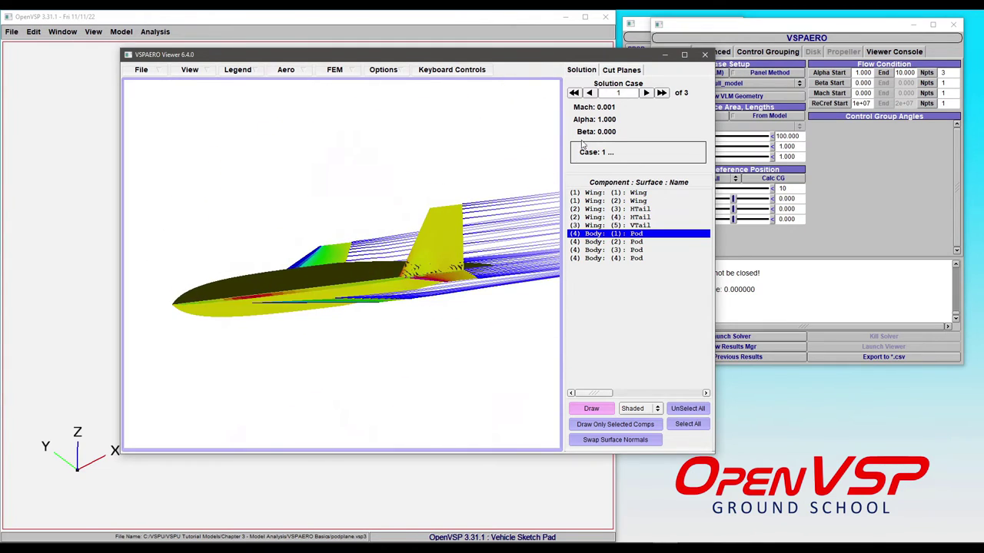
- Step to solution case 3 at alpha 10, view it top-down, and close the viewer
click(646, 93)
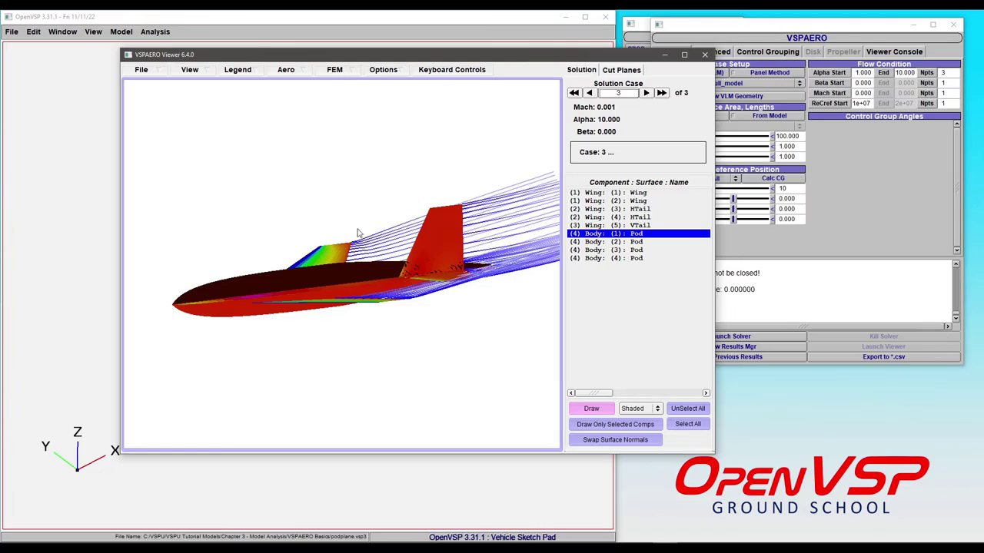
click(646, 92)
drag(369, 254, 368, 294)
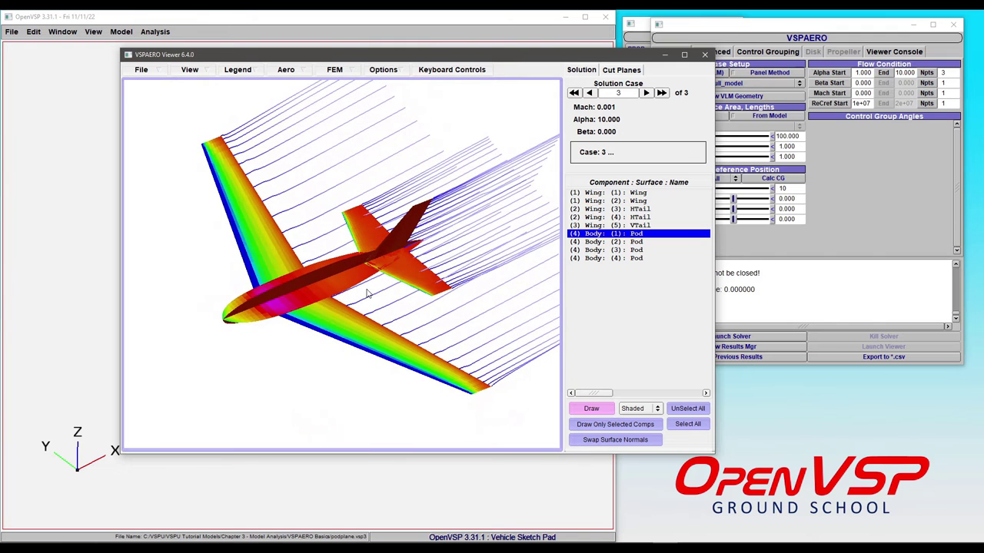
click(704, 55)
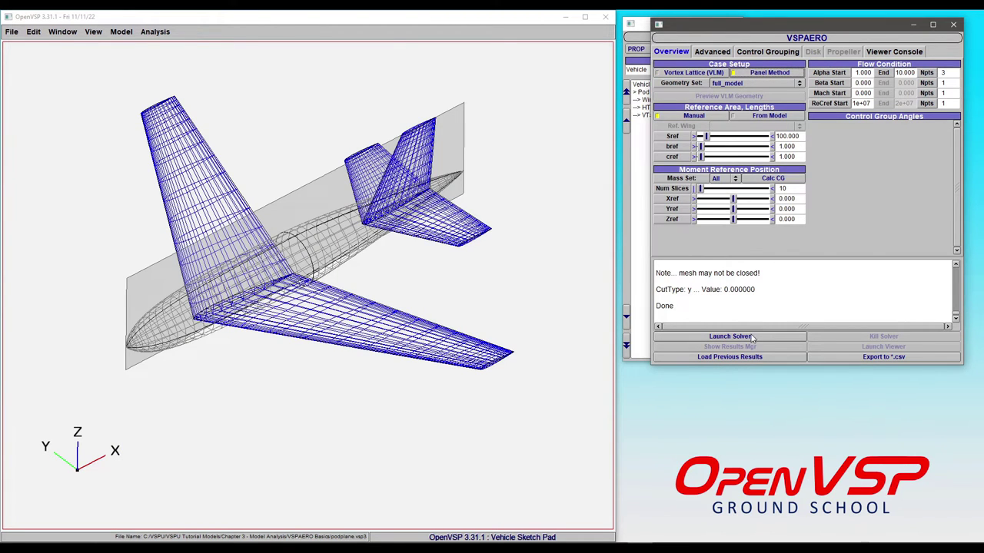
- Set Alpha Npts to 1 and Alpha Start to 4
double_click(945, 73)
key(Return)
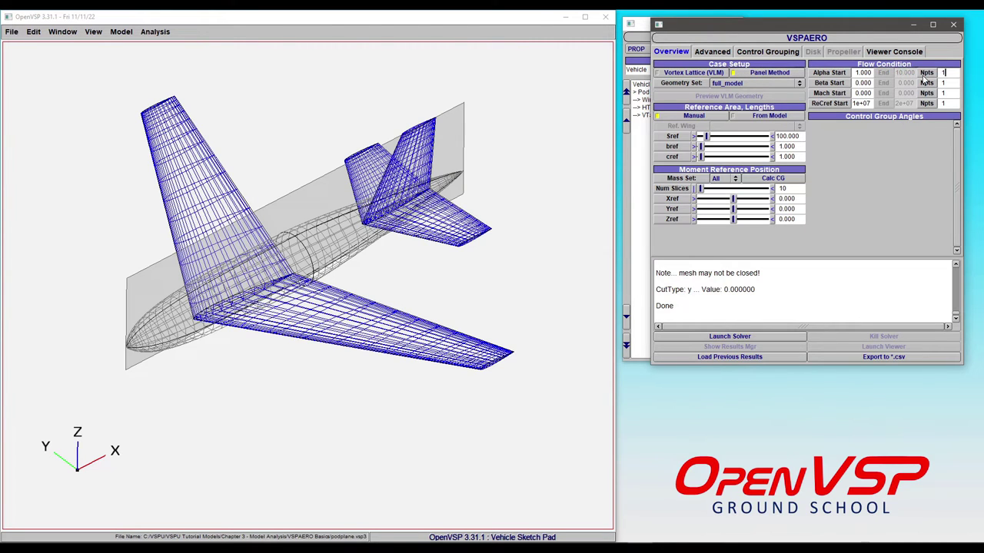
double_click(862, 73)
text(4)
- Raise Num CPU to 8 on the Advanced tab and launch the panel-method solver
click(712, 51)
drag(720, 108, 741, 109)
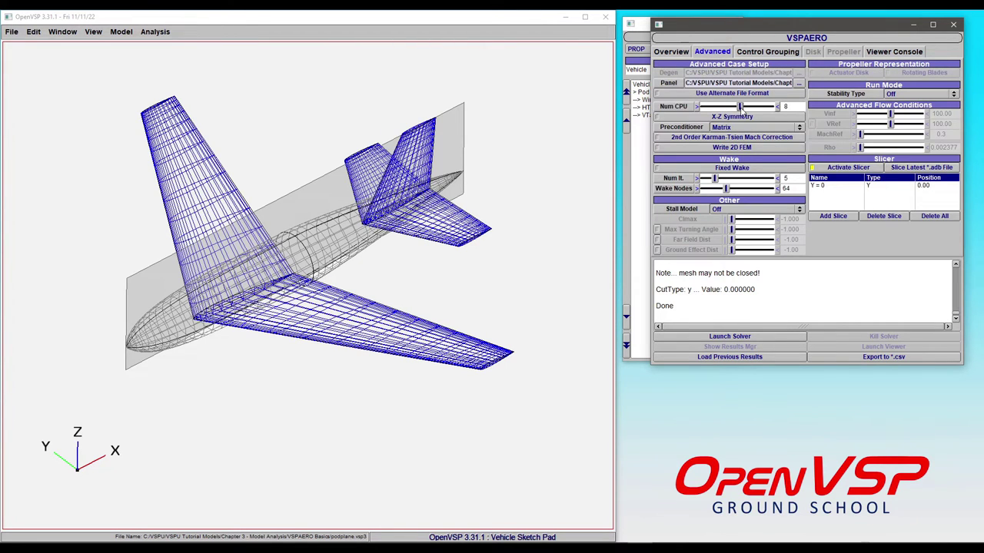
click(740, 337)
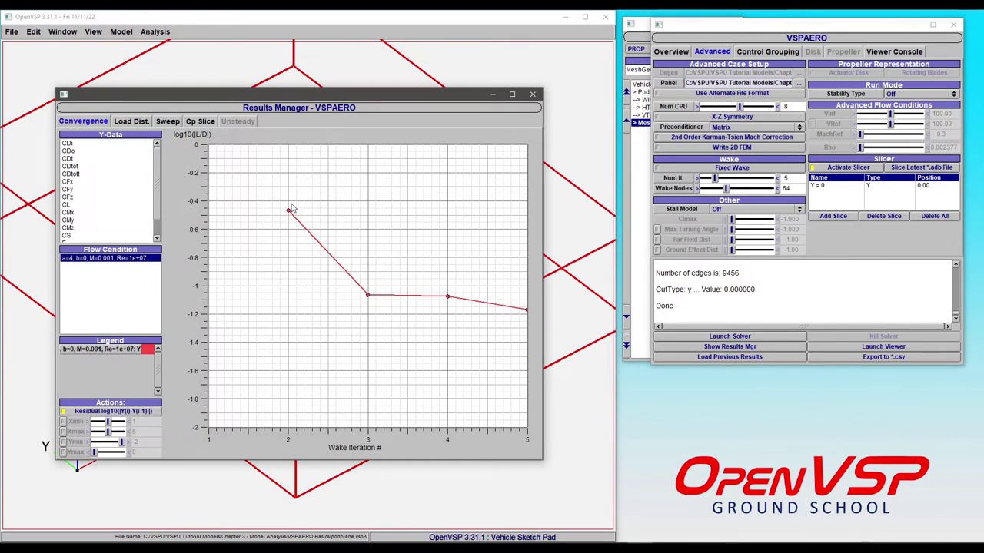
- Show the alpha 4 spanwise load distribution, then launch the 3D results viewer
click(130, 122)
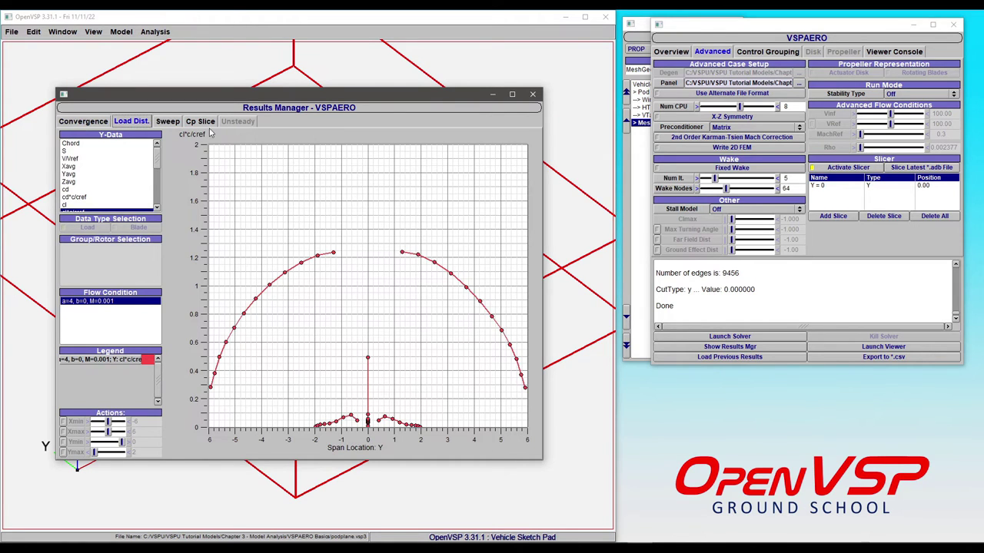
click(881, 348)
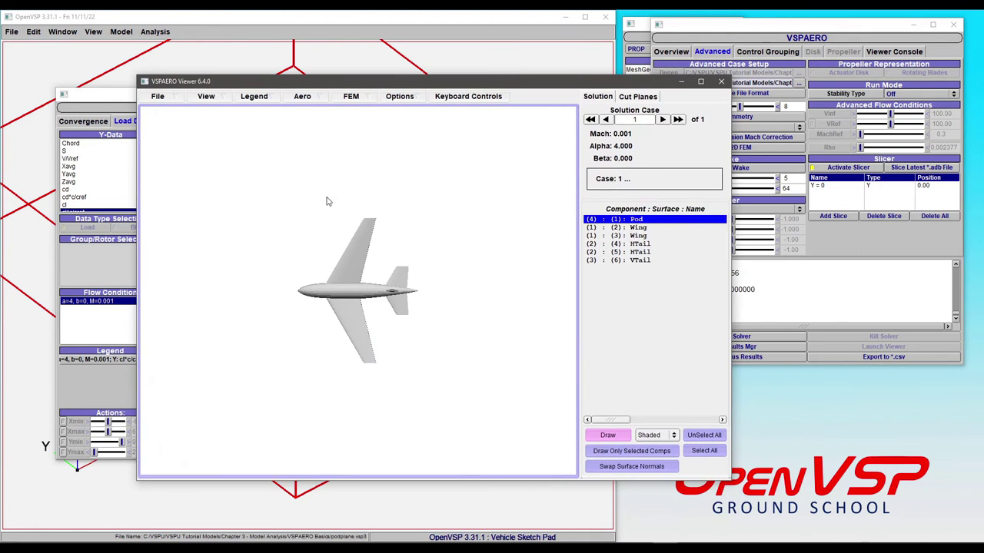
- Orbit and enlarge the panel-method aircraft, then colour it by surface pressure
drag(326, 202, 371, 341)
right_drag(371, 341, 368, 387)
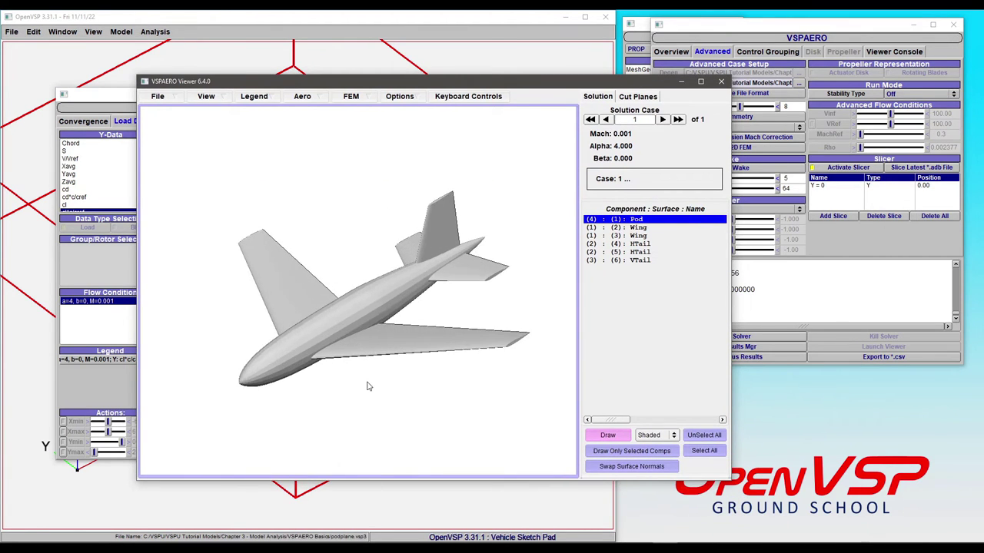
drag(368, 386, 343, 121)
click(315, 103)
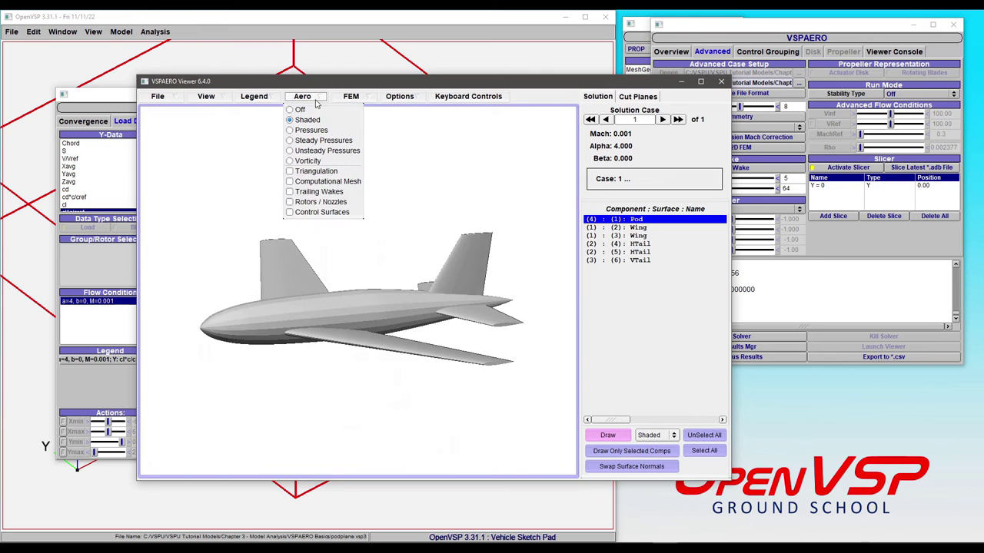
click(315, 130)
- Show the trailing wake lines and orbit to view them from above
click(317, 103)
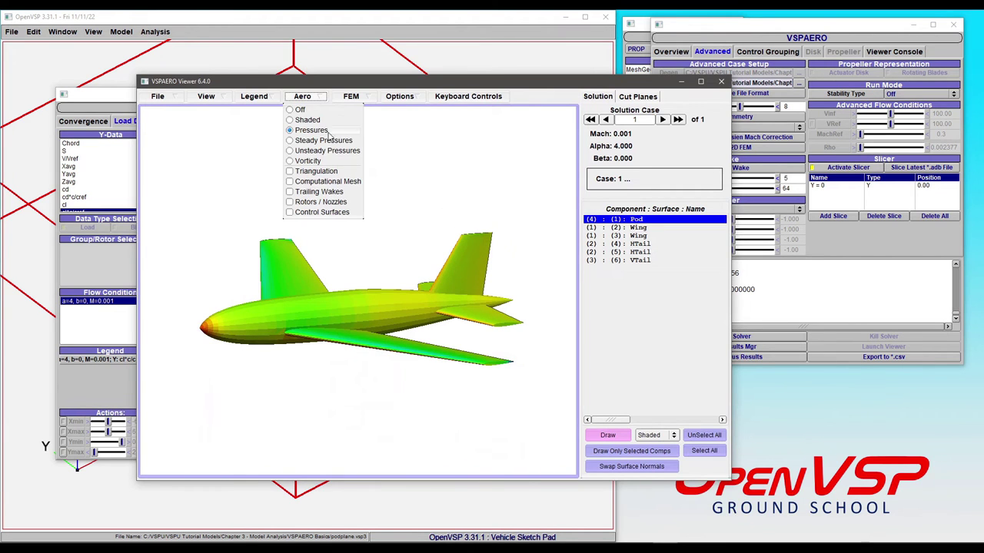
click(321, 192)
drag(302, 304, 451, 357)
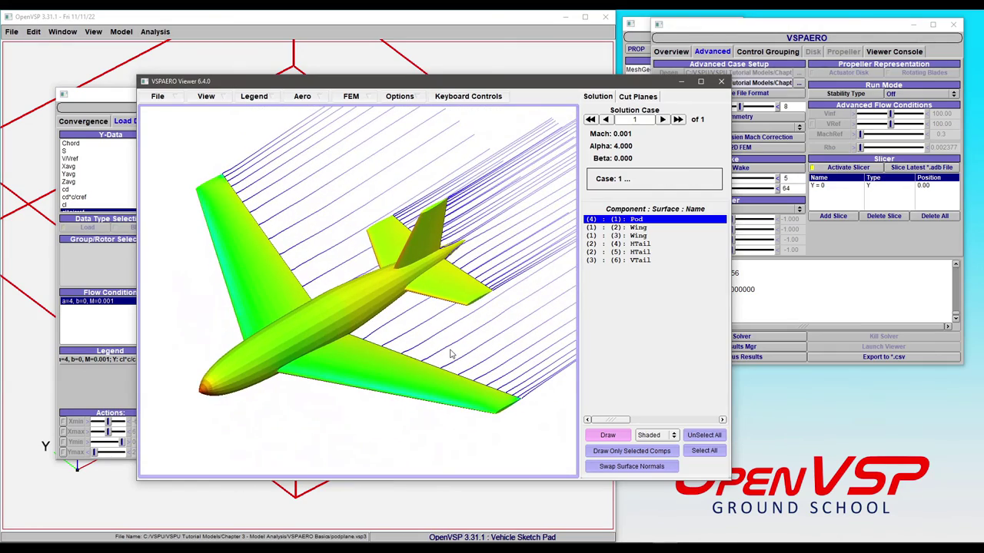